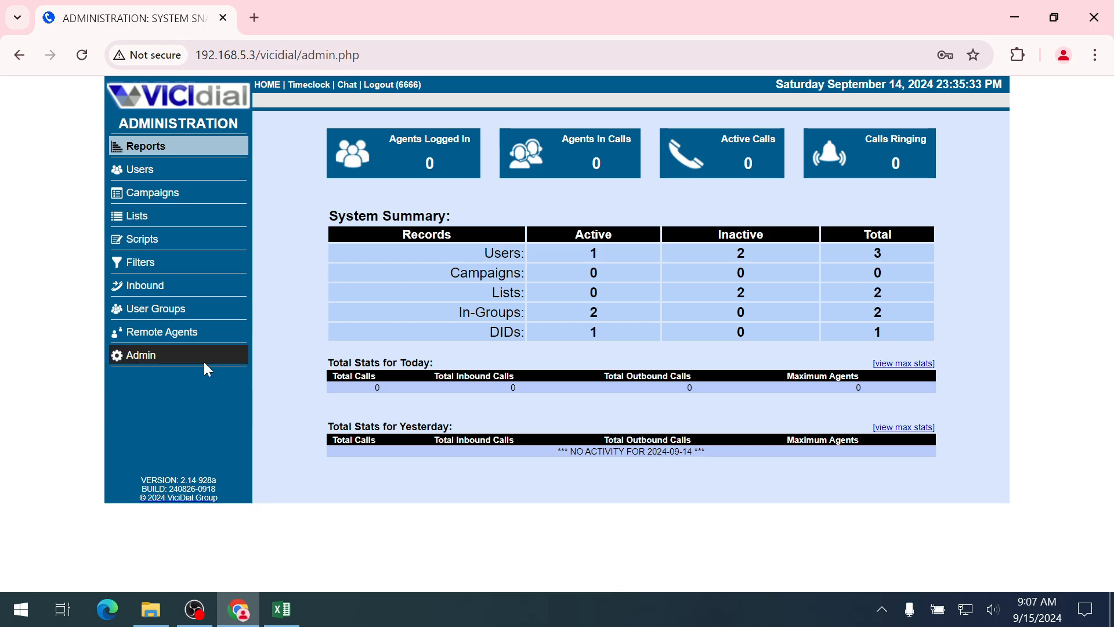
- Open the form for adding a new inbound DID, switch to Excel and copy the first DID number from cell C2
click(142, 287)
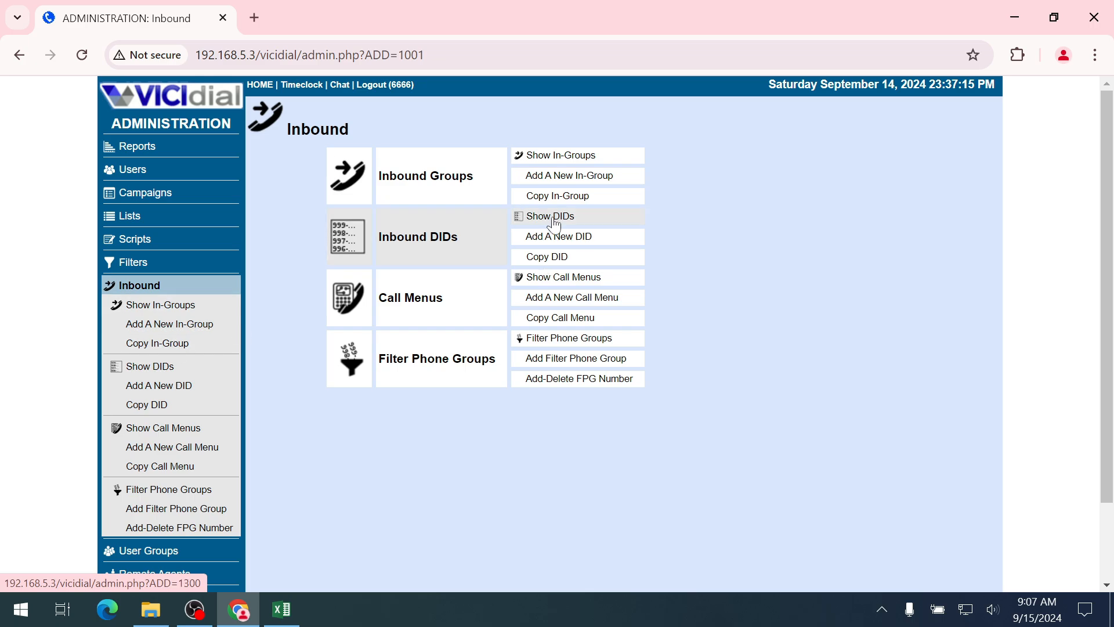
click(582, 247)
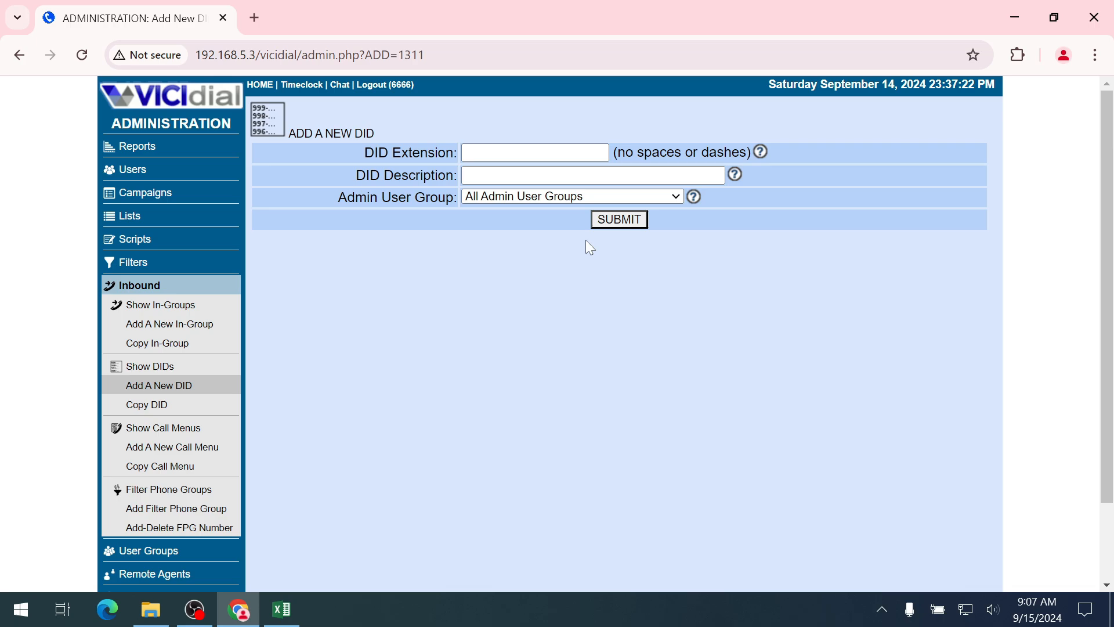
key(alt+Tab)
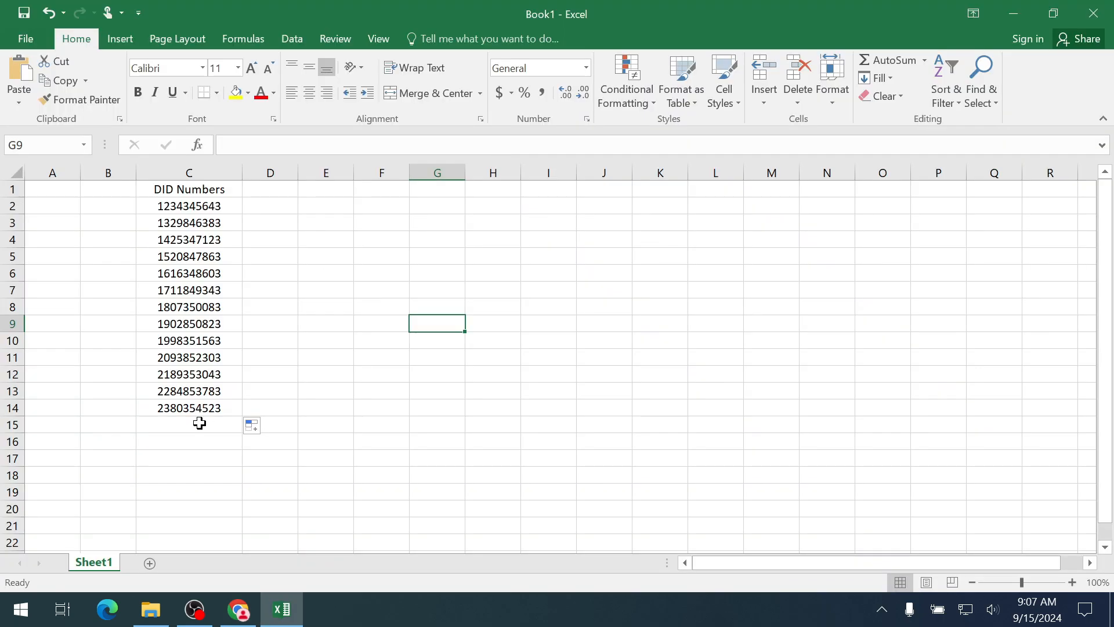
click(187, 209)
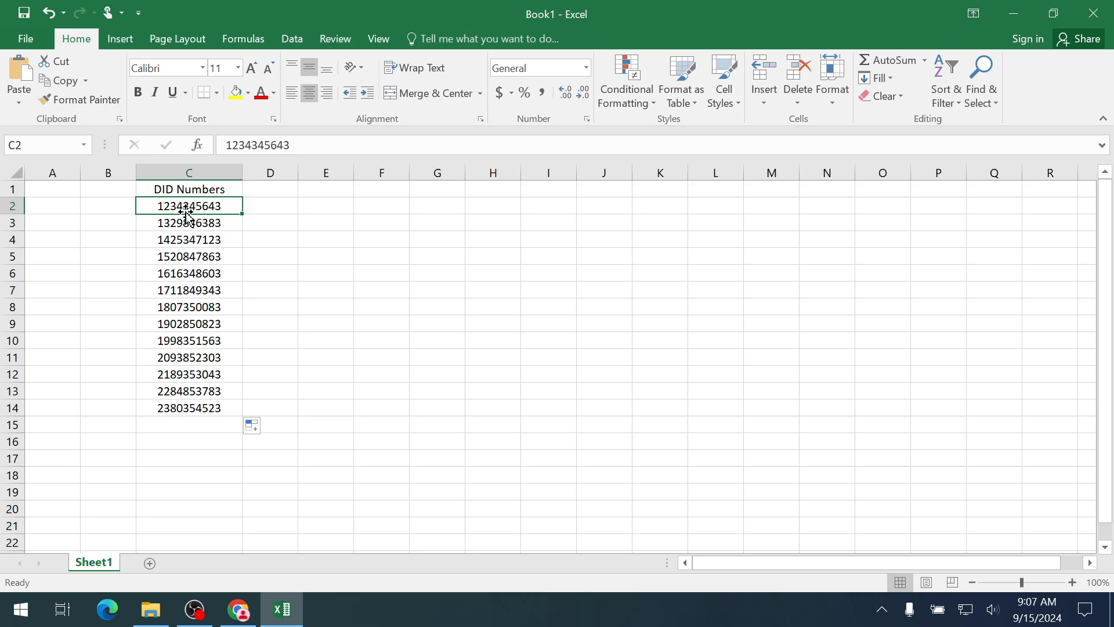
key(ctrl+c)
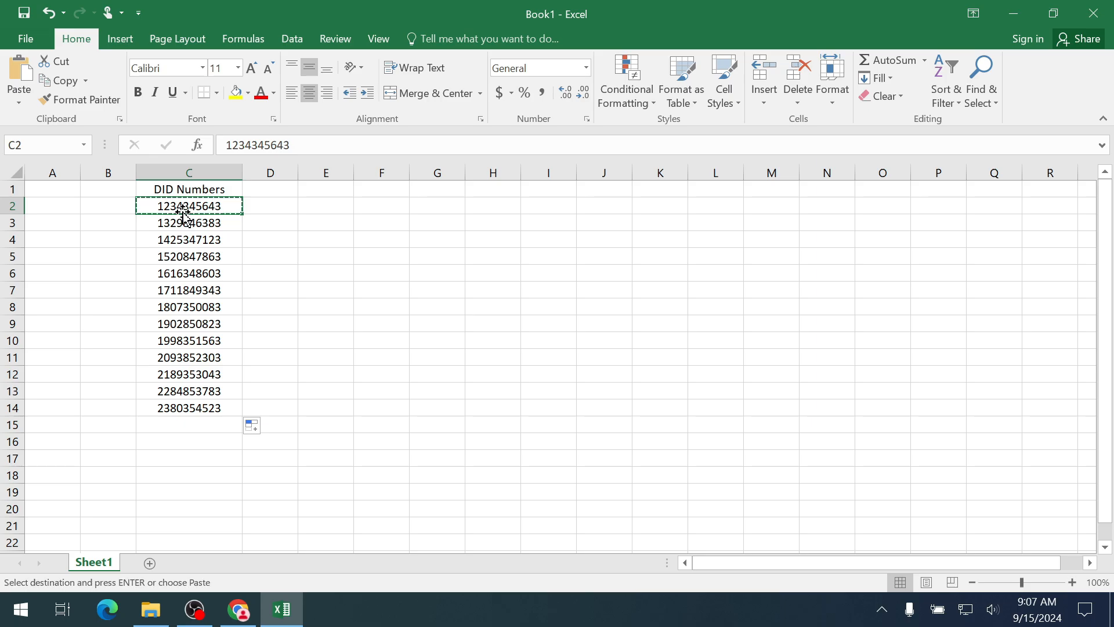
- Switch back to VICIdial in Chrome and submit a new DID using the copied number as both extension and description
key(alt+Tab)
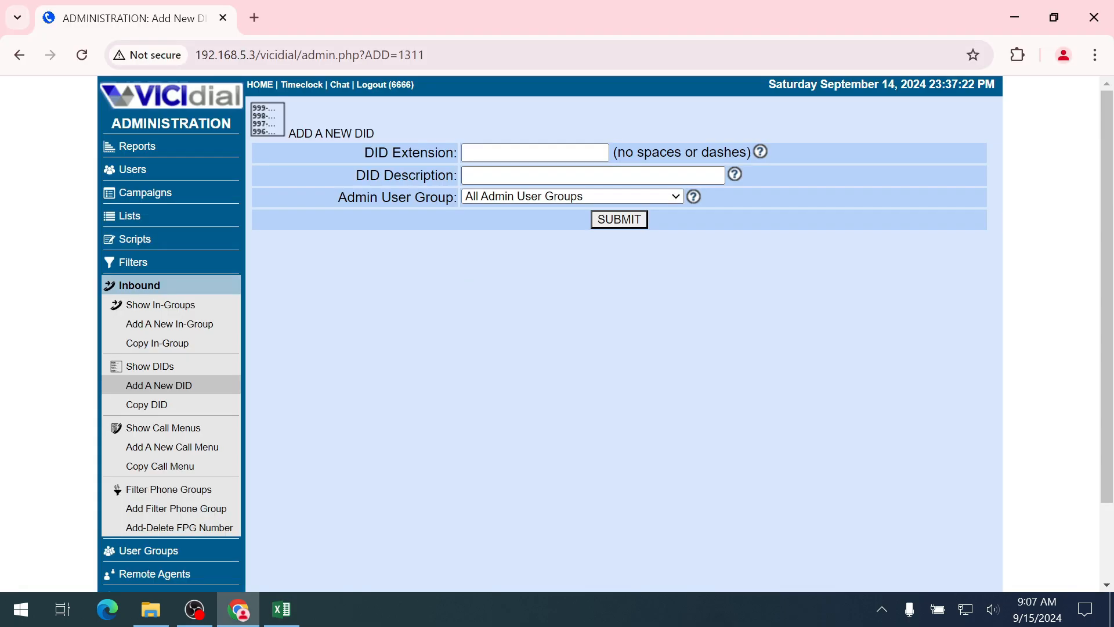
click(535, 153)
key(ctrl+v)
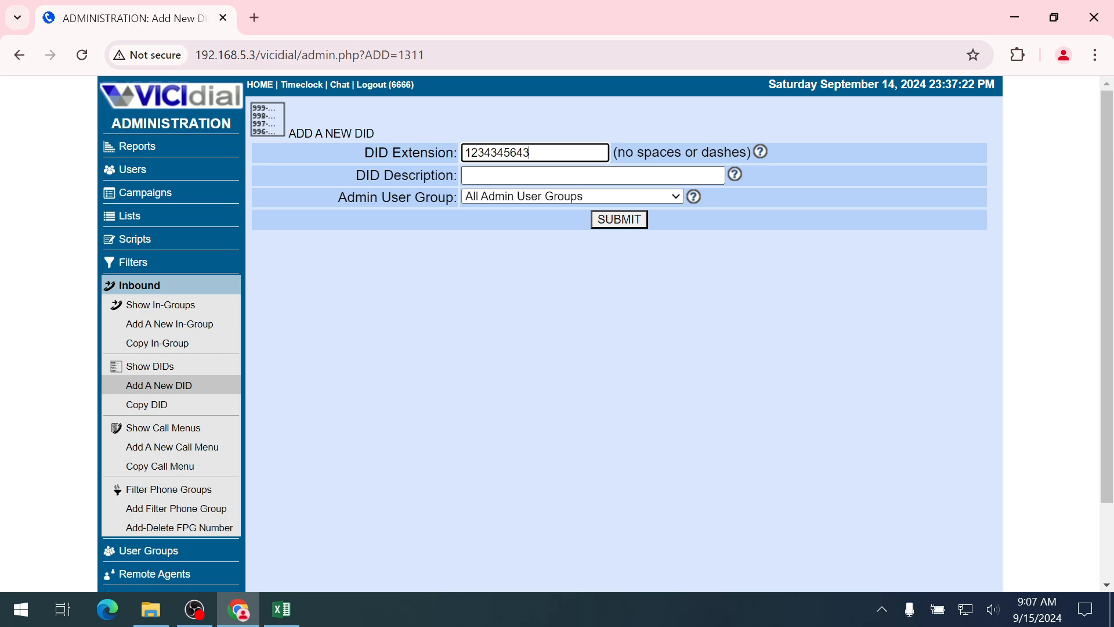
key(Tab)
key(ctrl+v)
click(616, 219)
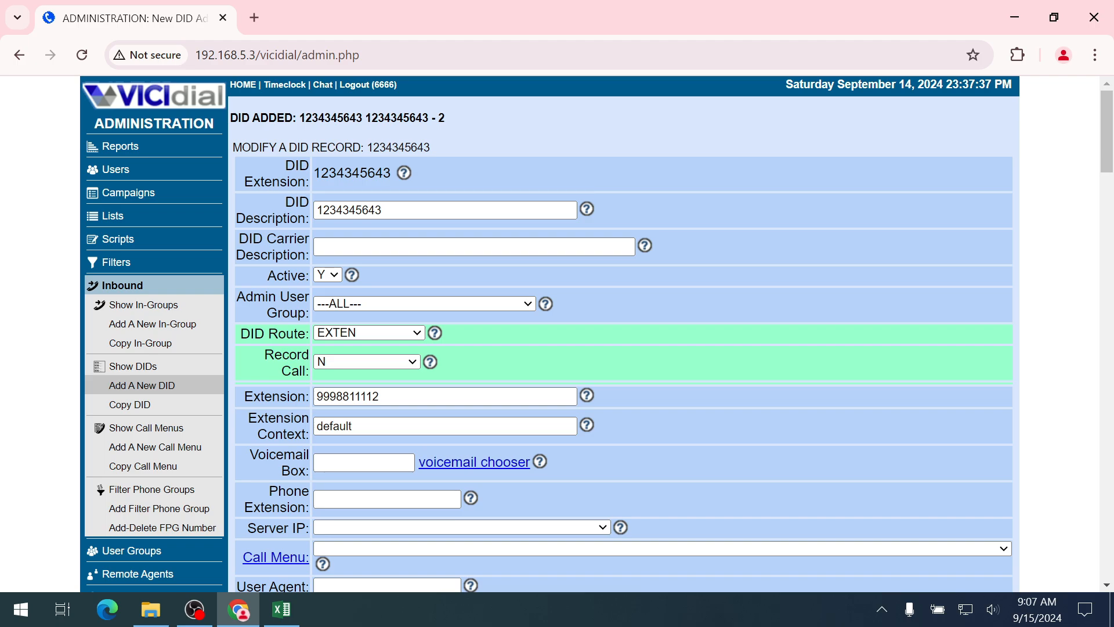
- Set the new DID's route to PHONE with phone extension 2323 and server IP 192.168.5.3, and save the record
click(345, 335)
click(367, 445)
scroll(573, 339, down, 1)
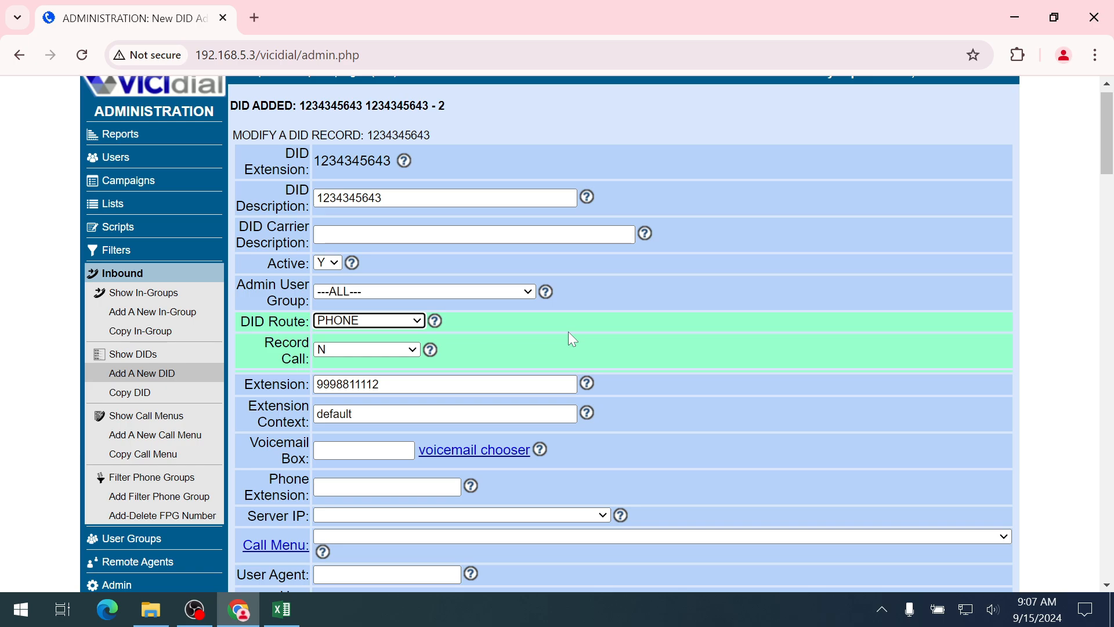
scroll(569, 331, down, 1)
click(359, 411)
text(232)
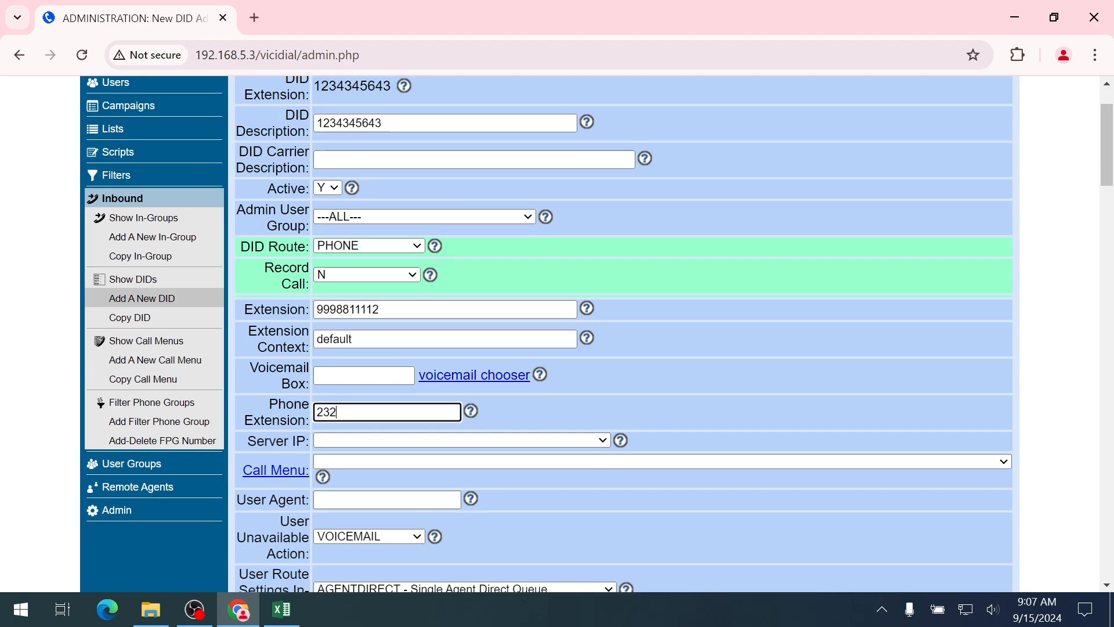
text(3)
key(shift+Tab)
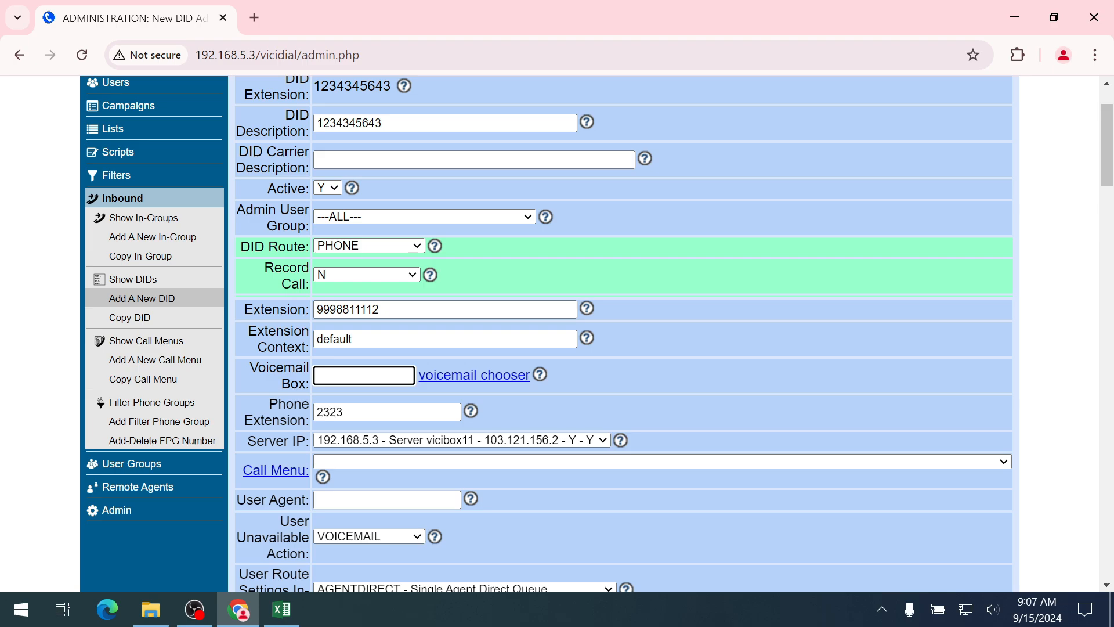
key(Return)
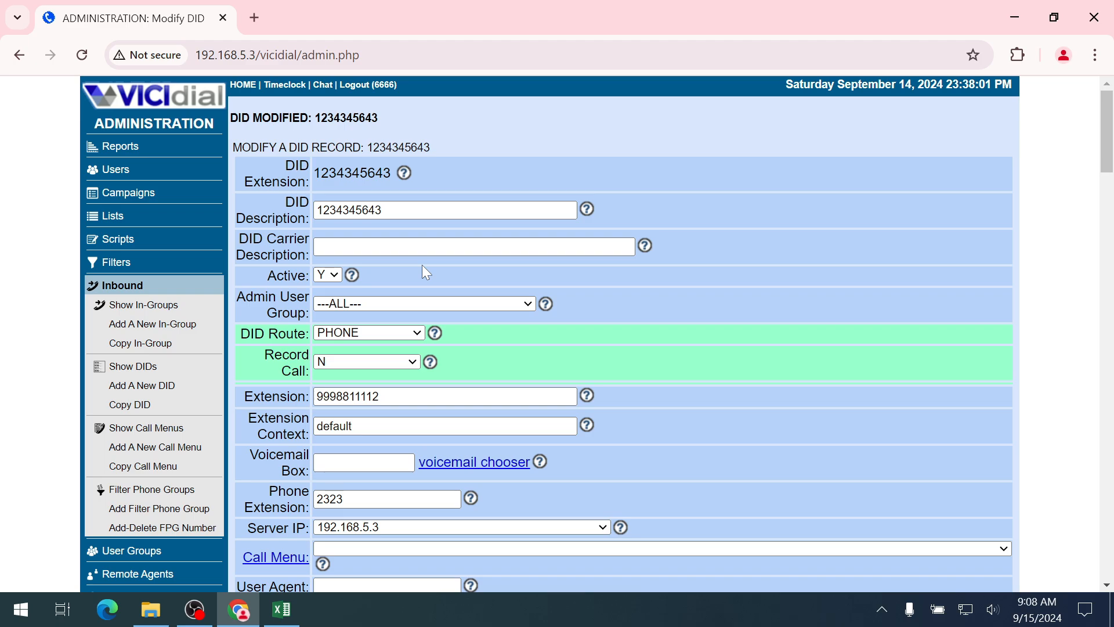
- Show the inbound DID listings, switch to Excel and copy the remaining DID numbers in C3:C14
click(133, 366)
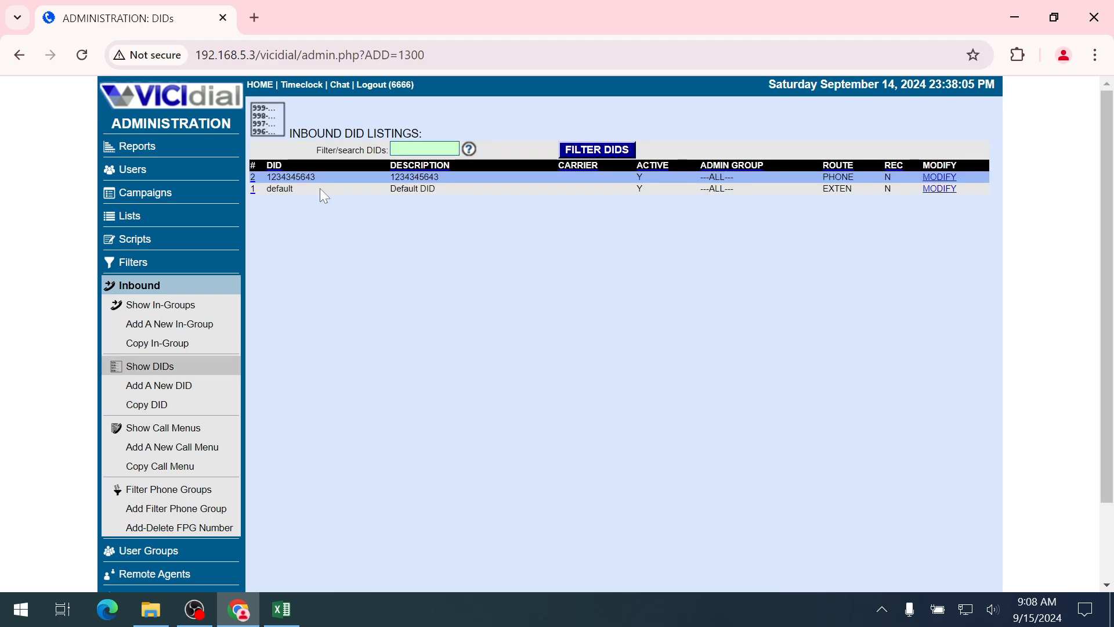
click(281, 609)
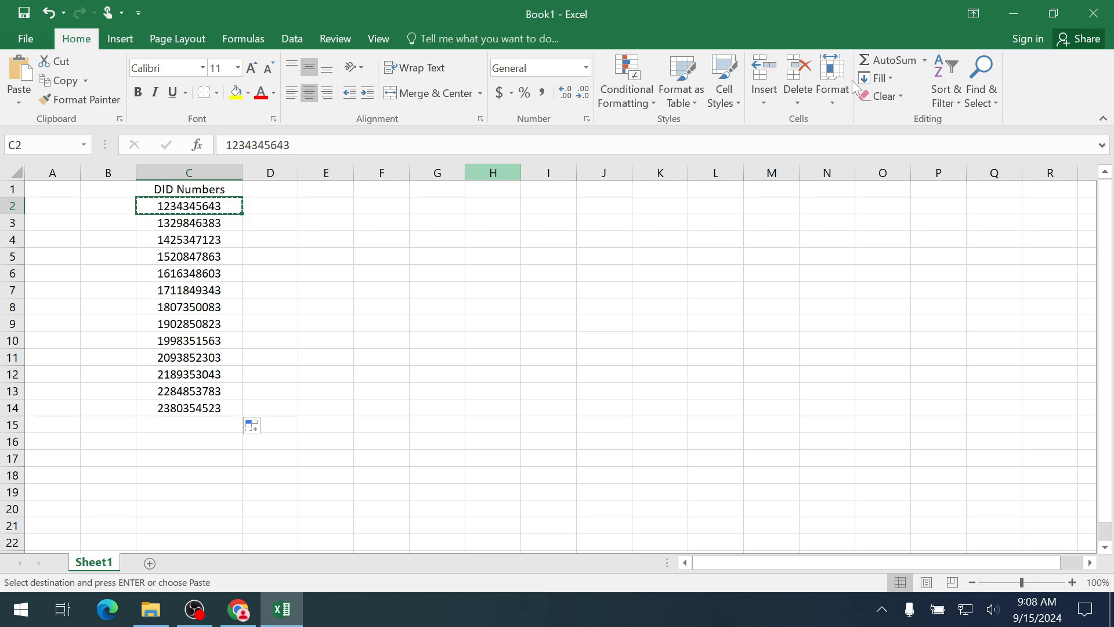
drag(189, 223, 191, 409)
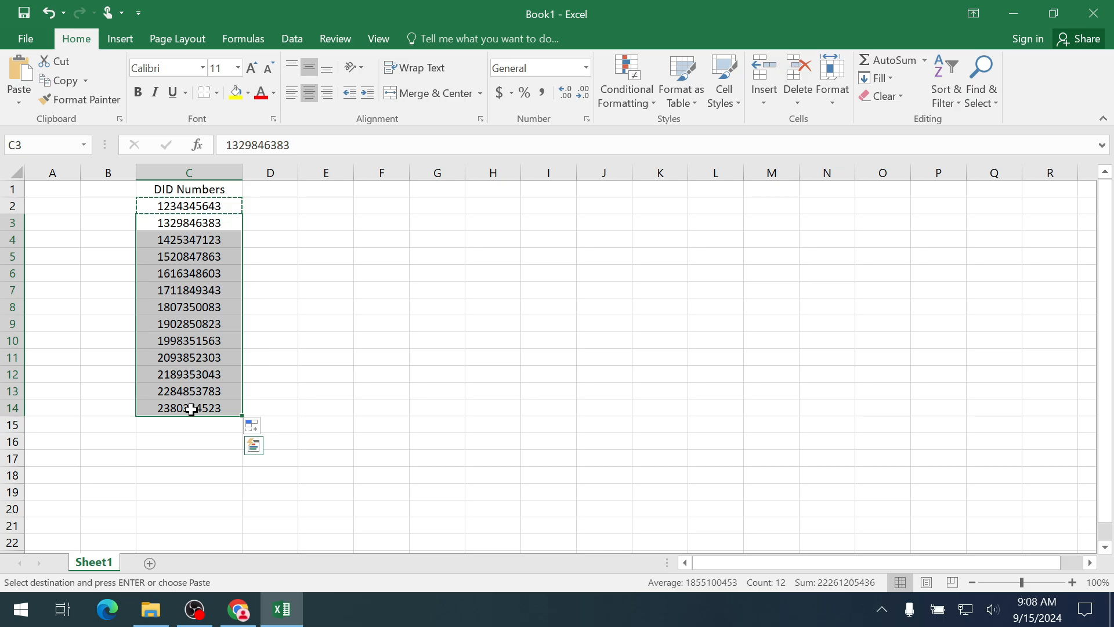
key(ctrl+c)
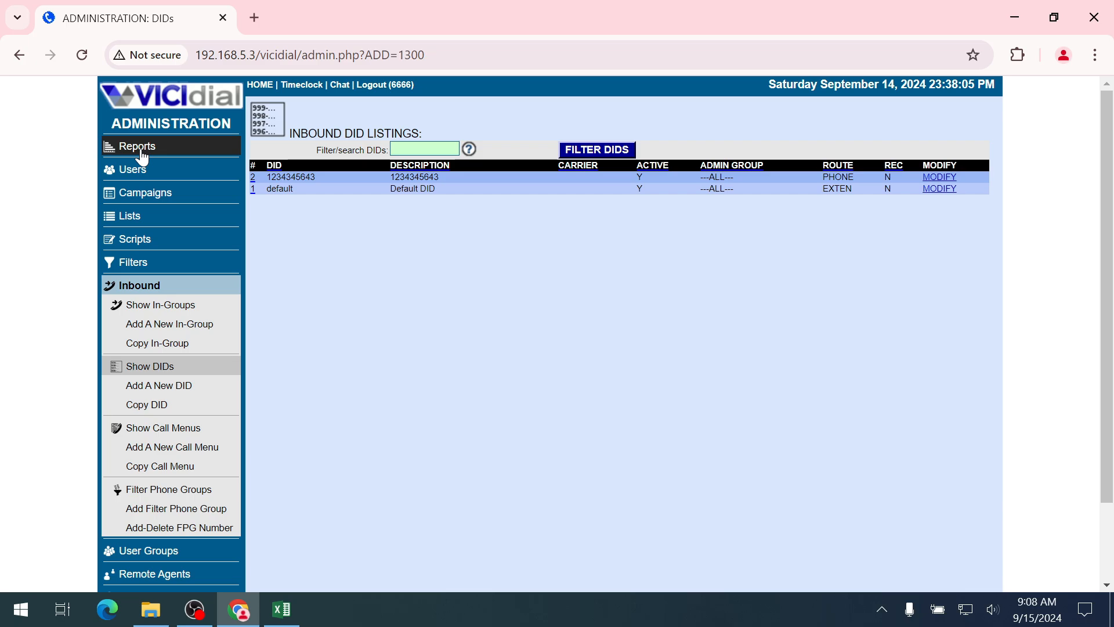
- Return to VICIdial in Chrome and open Admin Bulk Tools from the Admin Utilities page linked under Reports
click(142, 152)
scroll(352, 538, down, 10)
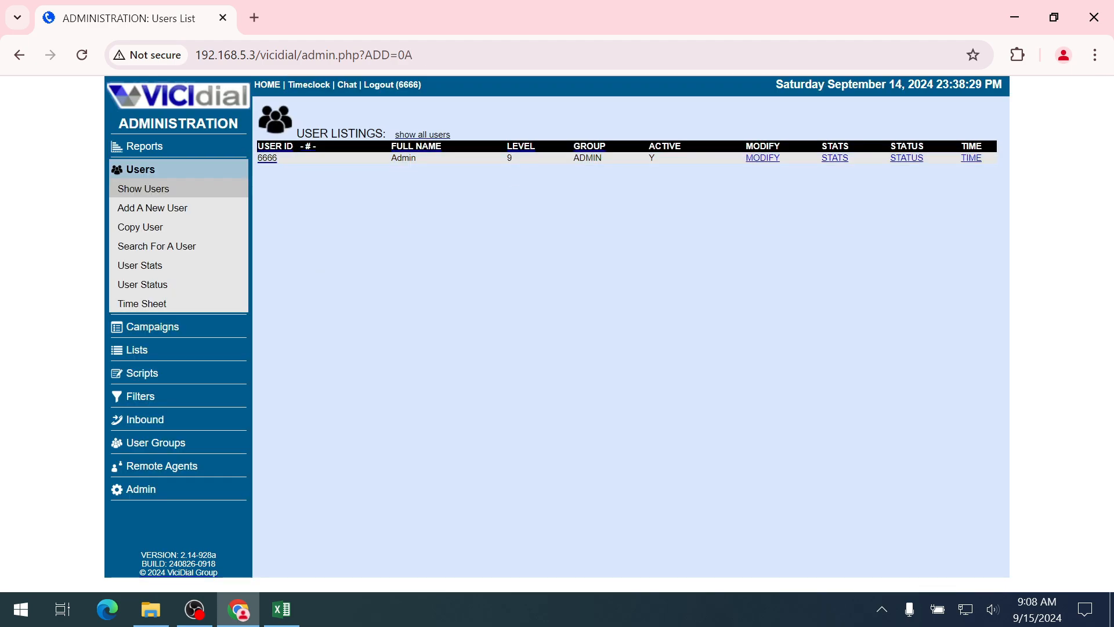
click(146, 149)
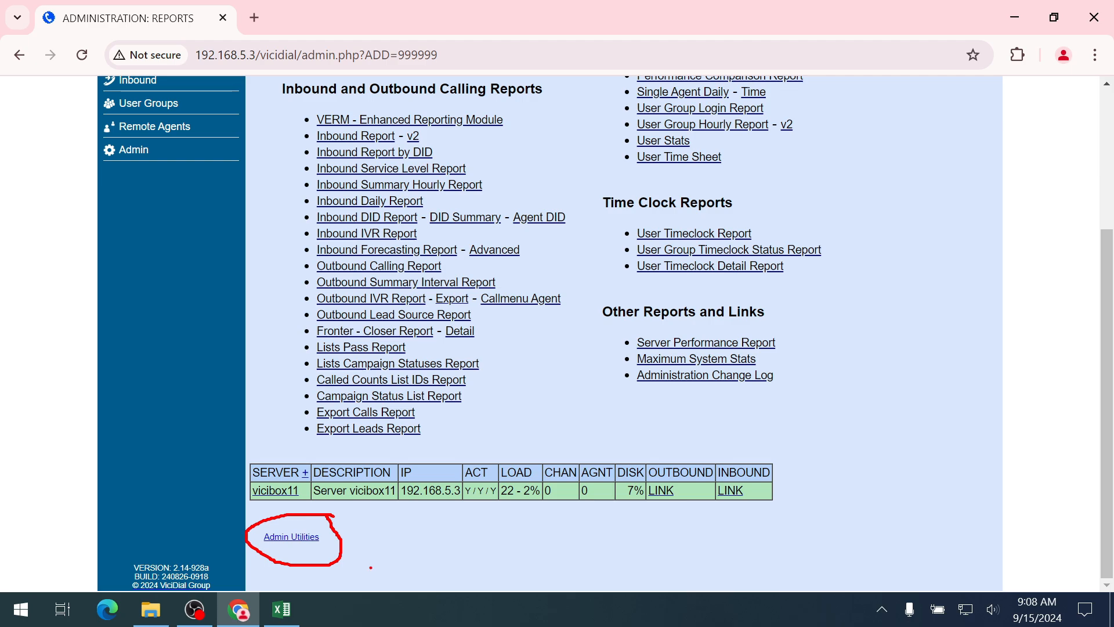
click(292, 536)
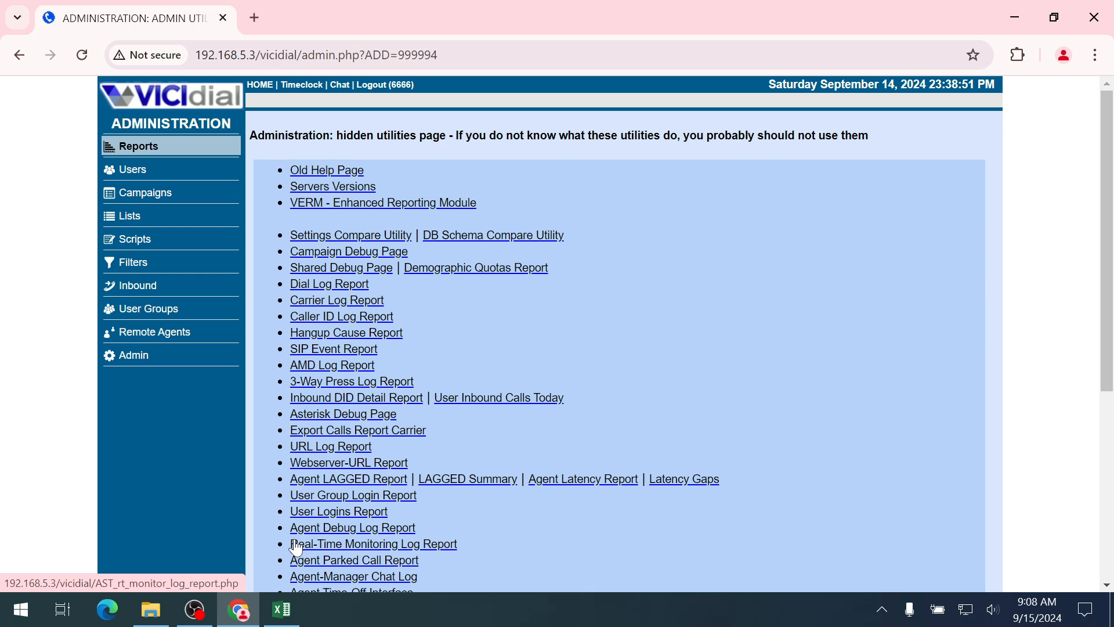
scroll(297, 548, down, 5)
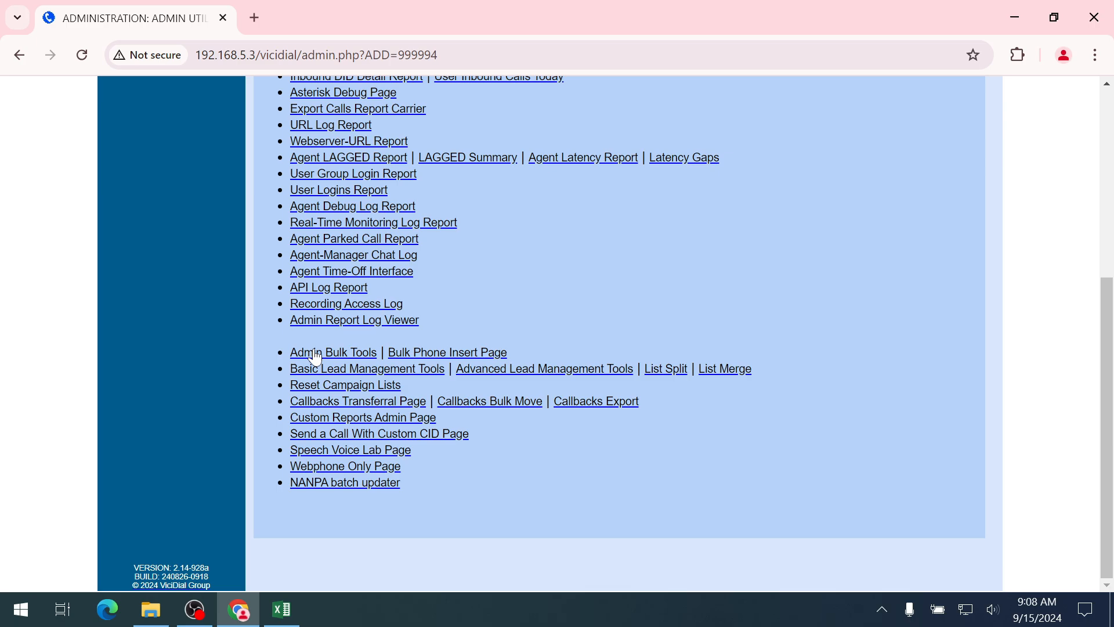
key(ctrl+2)
mouse_move(373, 340)
mouse_down()
mouse_move(282, 353)
mouse_move(377, 348)
mouse_up()
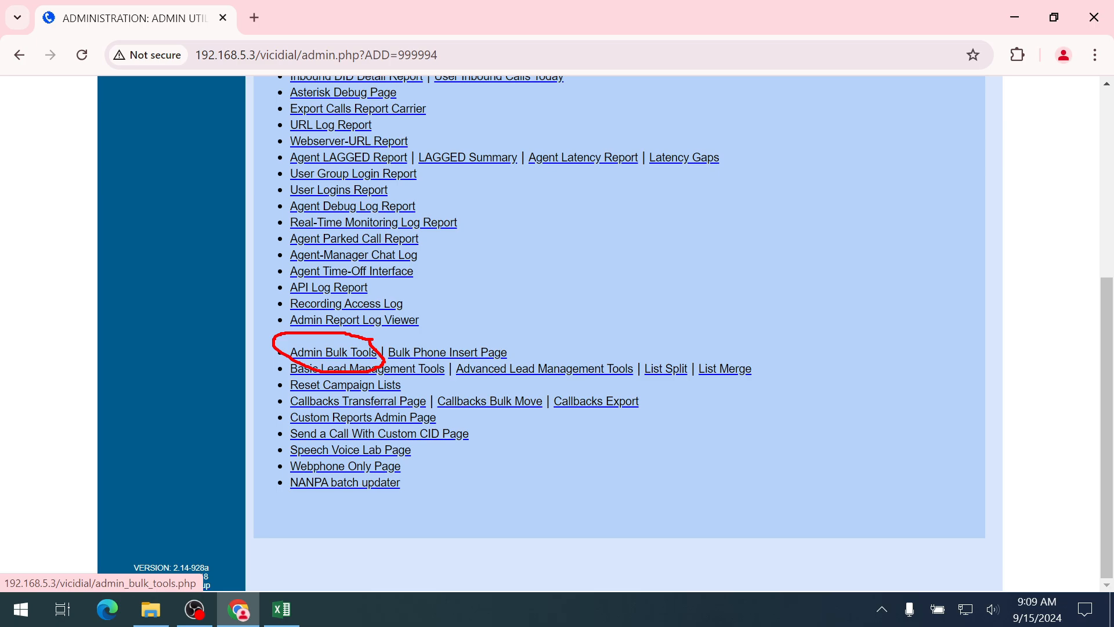
key(Escape)
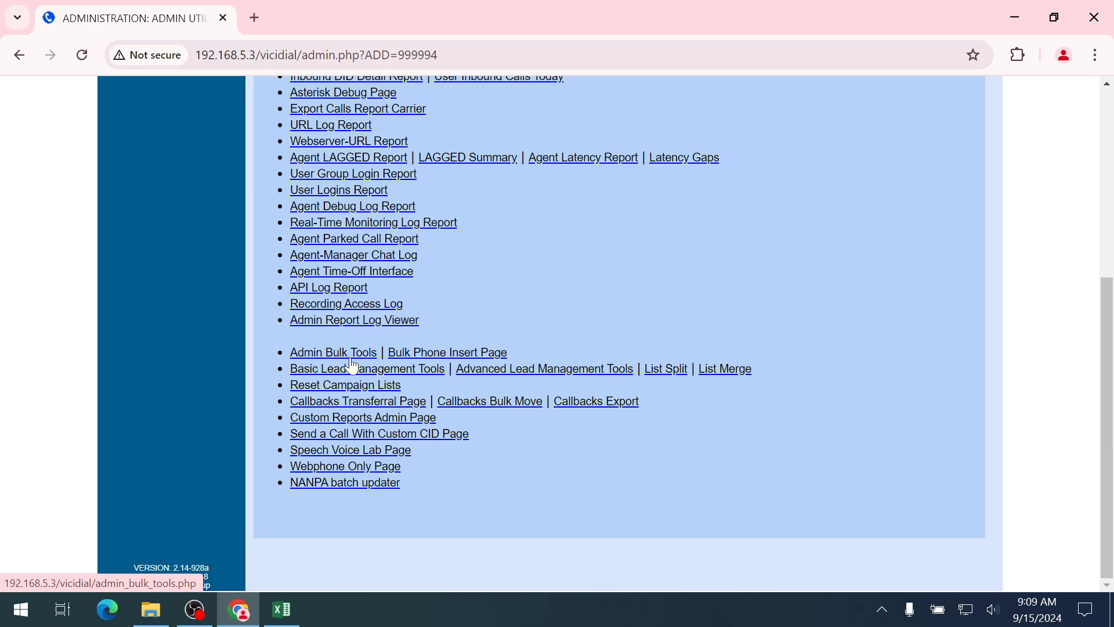
click(352, 358)
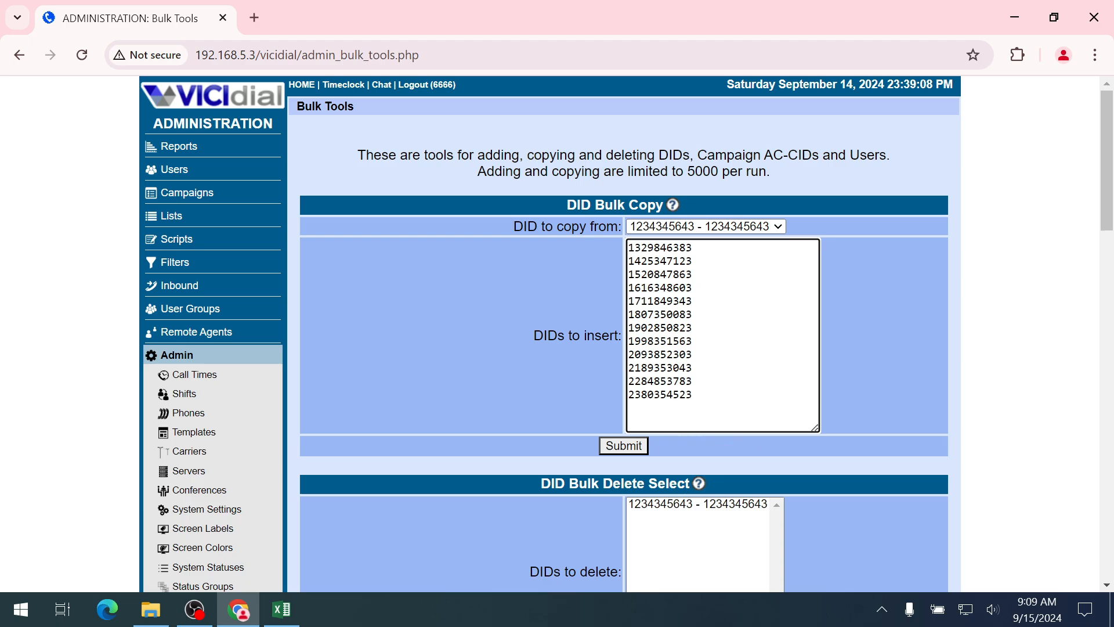
- Submit the DID Bulk Copy with the C3:C14 numbers based on the first DID, and check the source DID in the confirmation
click(623, 445)
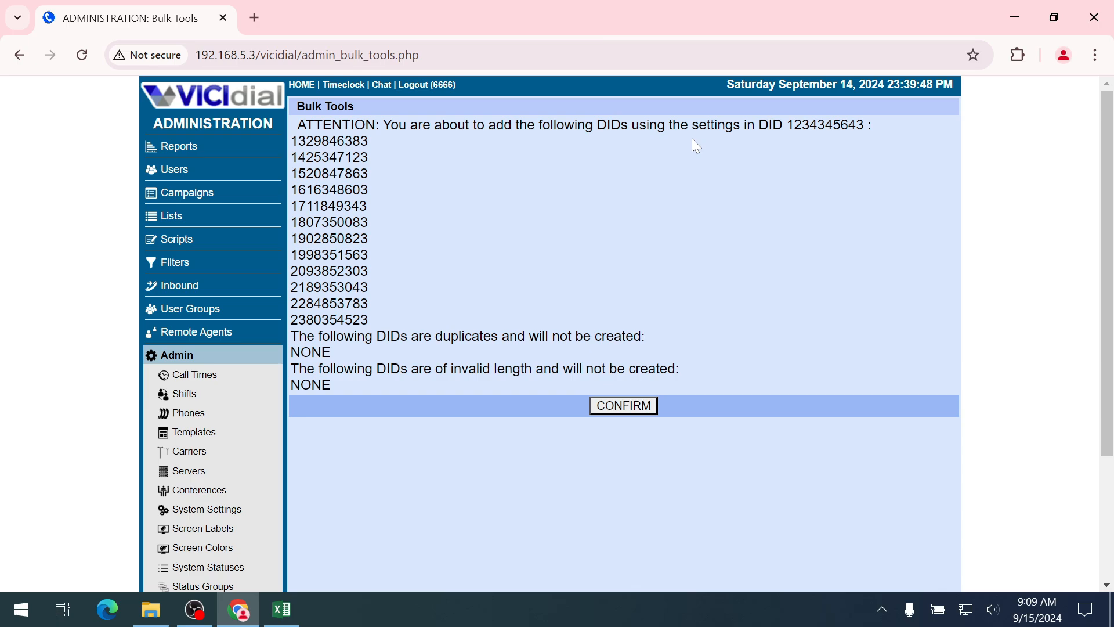
drag(794, 125, 856, 125)
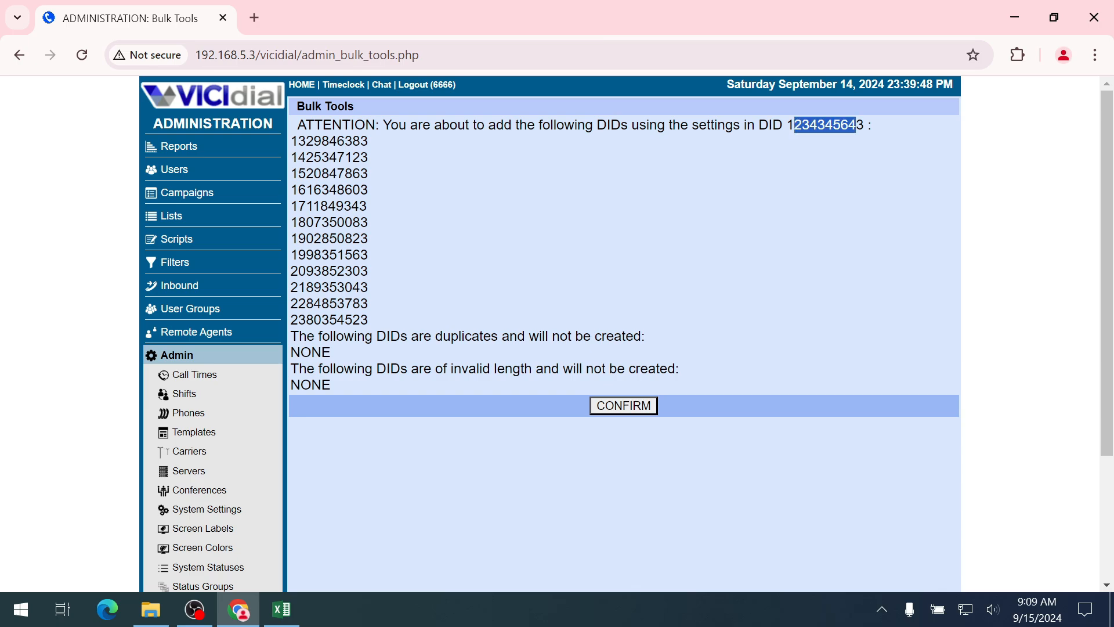